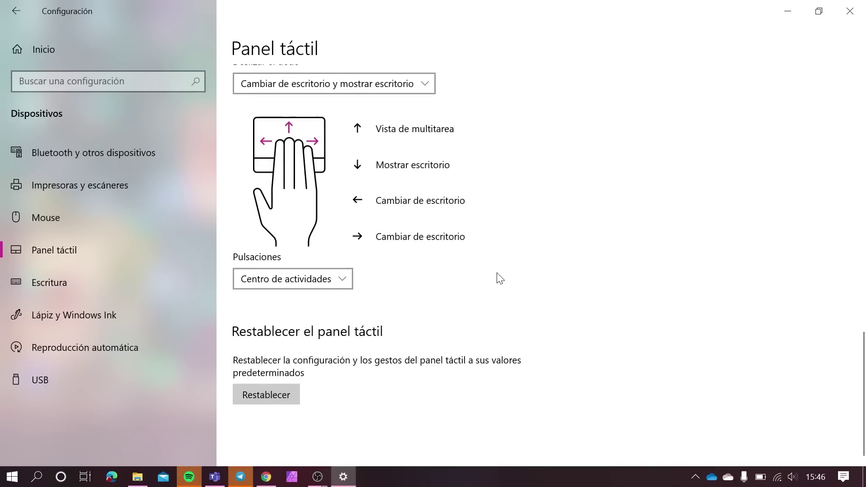
Step: Review the touchpad's three- and four-finger gesture settings, including the choices for four-finger swipes
{"action": "scroll", "coordinate": [405, 332], "scroll_direction": "up", "scroll_amount": 5}
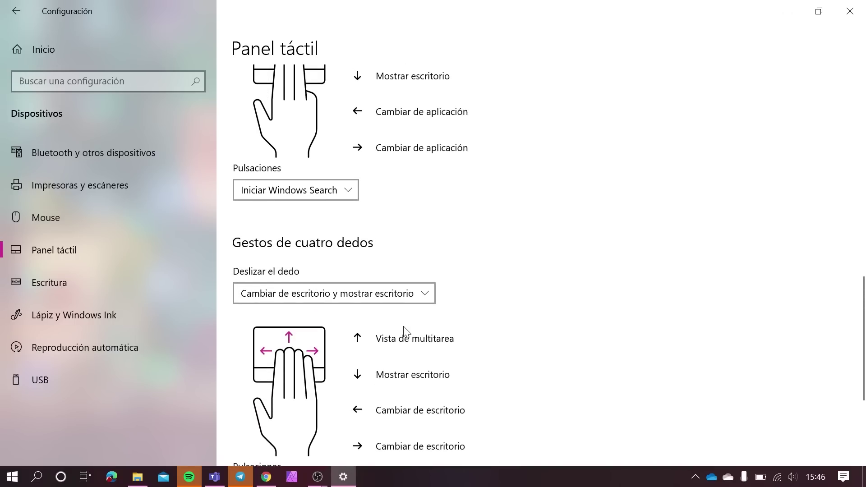
{"action": "left_click", "coordinate": [388, 294]}
{"action": "left_click", "coordinate": [460, 283]}
{"action": "scroll", "coordinate": [461, 282], "scroll_direction": "up", "scroll_amount": 8}
{"action": "scroll", "coordinate": [461, 281], "scroll_direction": "up", "scroll_amount": 2}
{"action": "scroll", "coordinate": [459, 283], "scroll_direction": "down", "scroll_amount": 4}
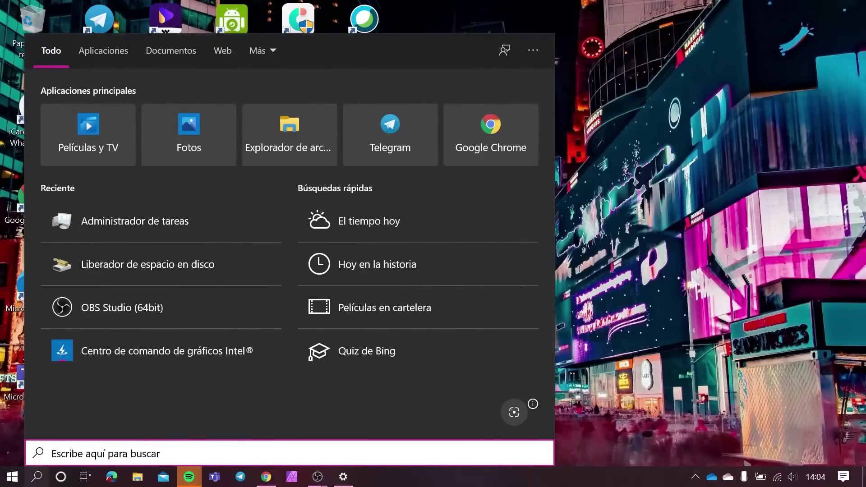
Step: Open Task Manager (Administrador de tareas) and display its list of startup programs
{"action": "left_click", "coordinate": [150, 225]}
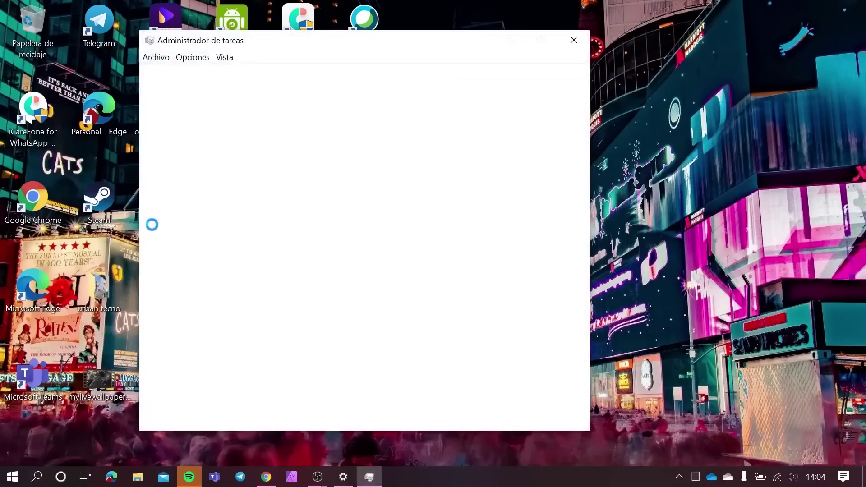
{"action": "left_click_drag", "start_coordinate": [498, 45], "coordinate": [555, 48]}
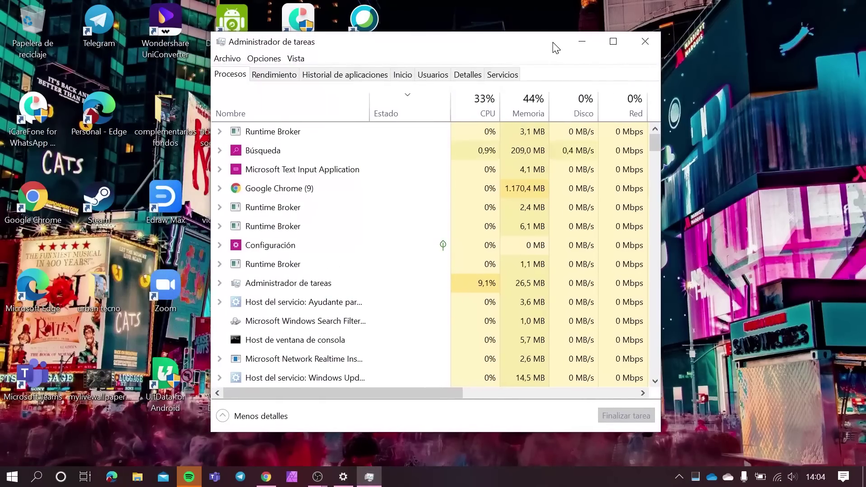
{"action": "left_click", "coordinate": [282, 78]}
{"action": "left_click", "coordinate": [333, 78]}
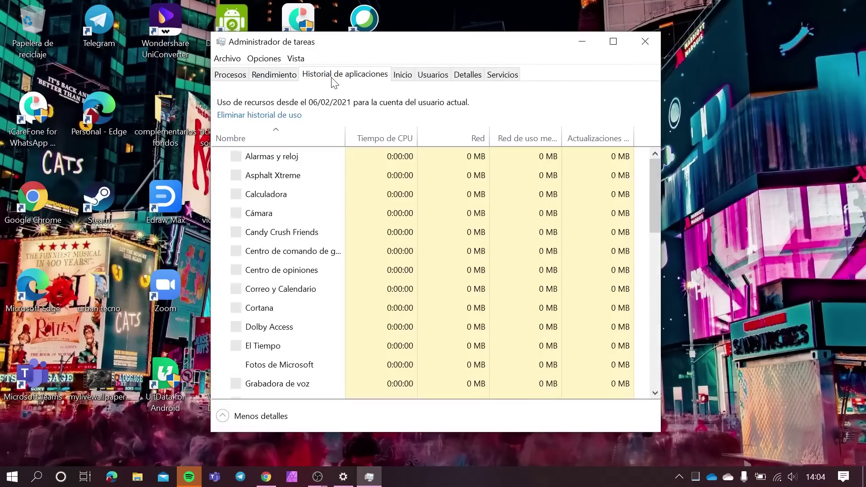
{"action": "left_click", "coordinate": [397, 77]}
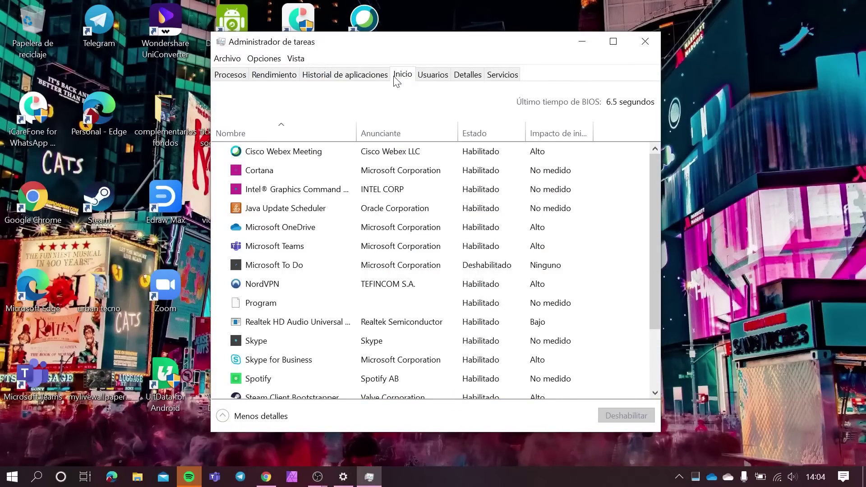
Step: Disable Cisco Webex Meeting and Java Update Scheduler in the list of startup programs
{"action": "scroll", "coordinate": [294, 262], "scroll_direction": "down", "scroll_amount": 2}
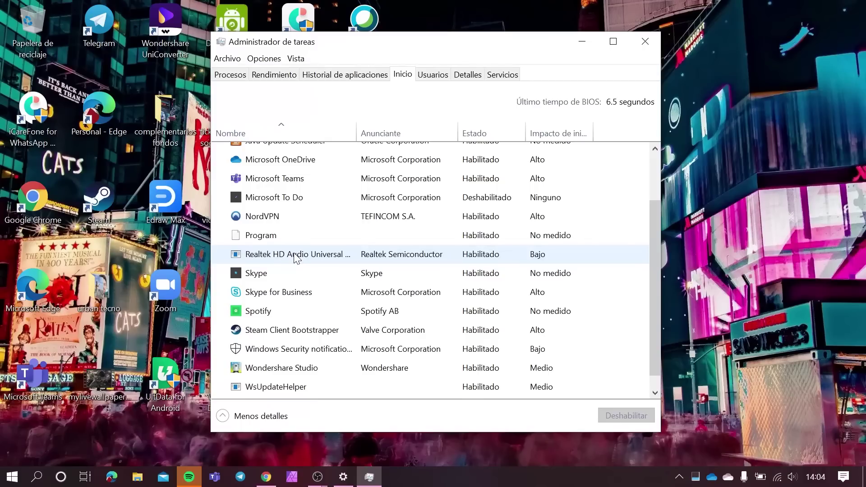
{"action": "scroll", "coordinate": [296, 258], "scroll_direction": "up", "scroll_amount": 2}
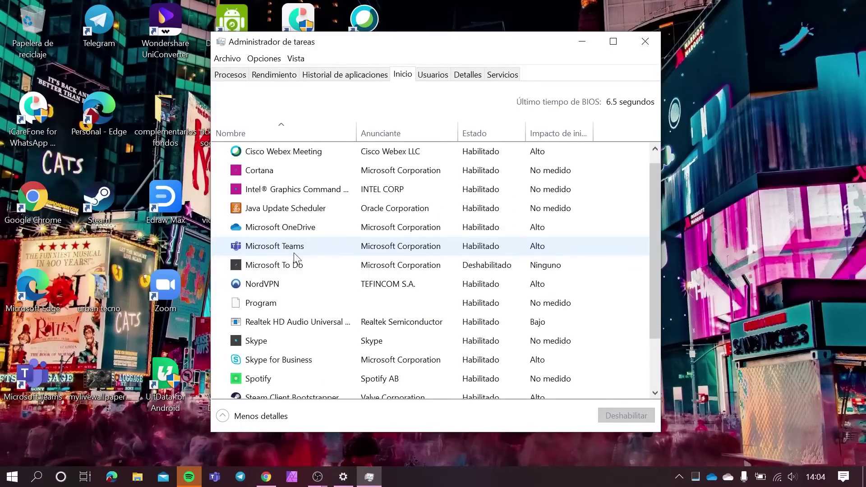
{"action": "scroll", "coordinate": [294, 257], "scroll_direction": "down", "scroll_amount": 2}
{"action": "scroll", "coordinate": [291, 244], "scroll_direction": "up", "scroll_amount": 2}
{"action": "scroll", "coordinate": [279, 176], "scroll_direction": "up", "scroll_amount": 1}
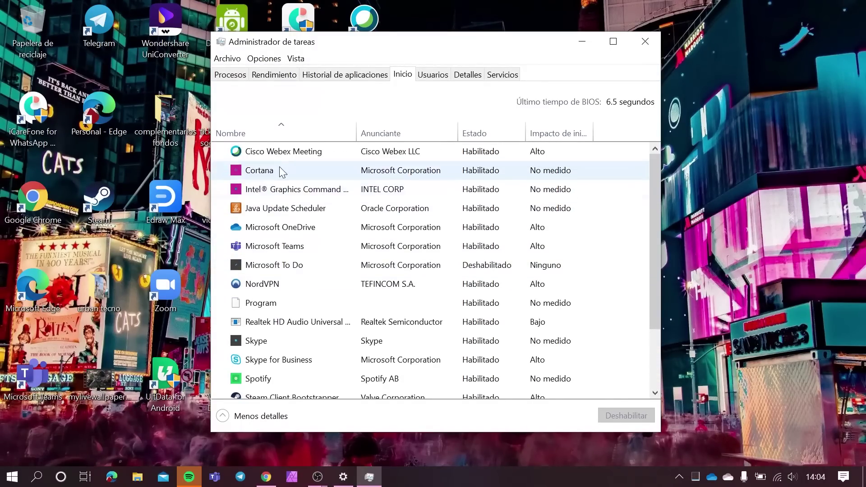
{"action": "right_click", "coordinate": [280, 156]}
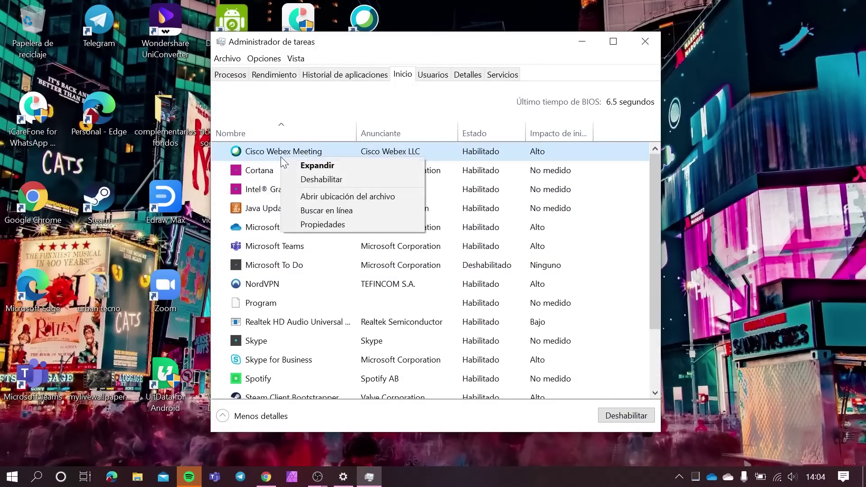
{"action": "left_click", "coordinate": [310, 181]}
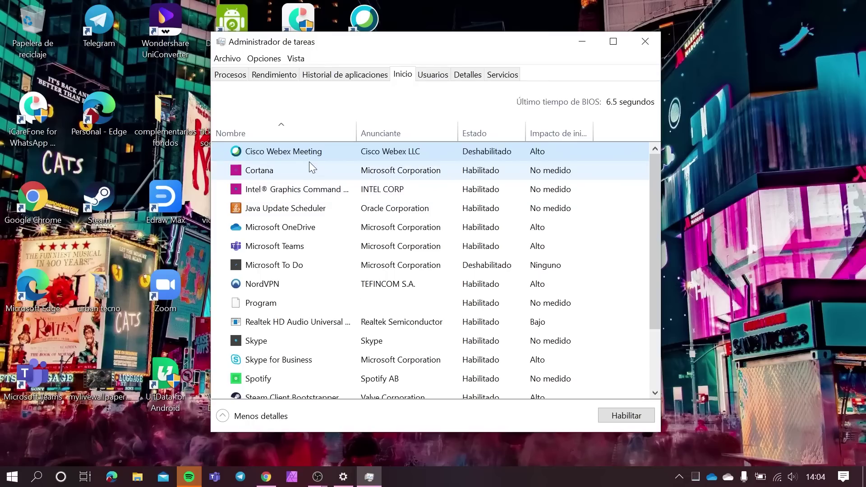
{"action": "right_click", "coordinate": [288, 215]}
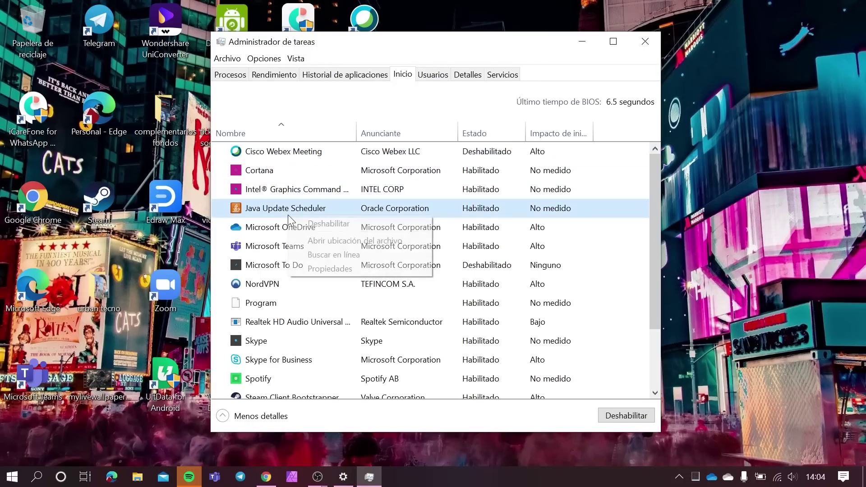
{"action": "left_click", "coordinate": [316, 224]}
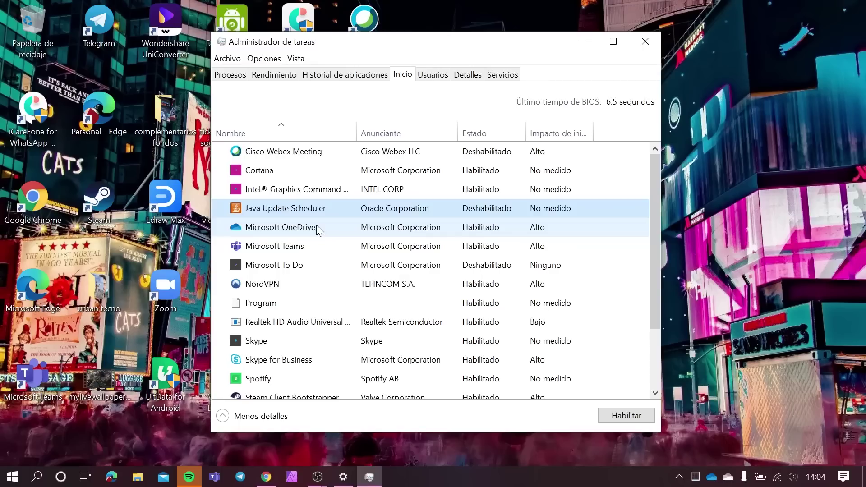
Step: Disable NordVPN and Wondershare Studio so they do not launch at startup
{"action": "scroll", "coordinate": [316, 224], "scroll_direction": "down", "scroll_amount": 2}
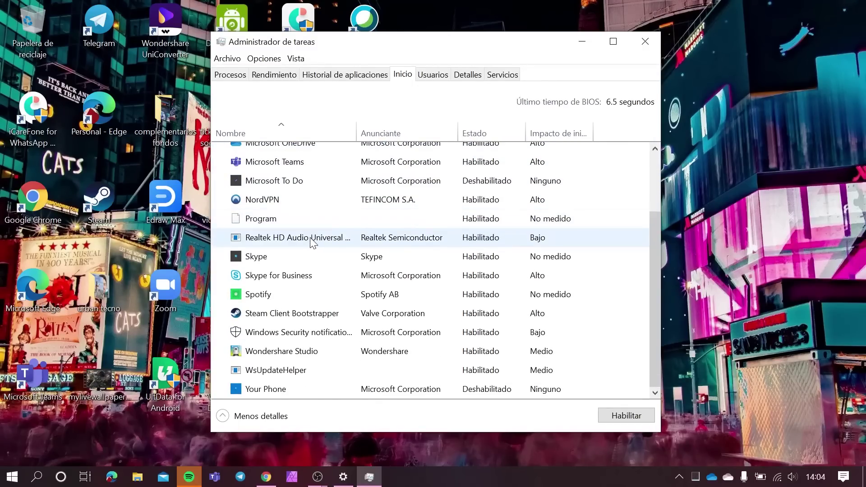
{"action": "right_click", "coordinate": [310, 206]}
{"action": "left_click", "coordinate": [347, 211]}
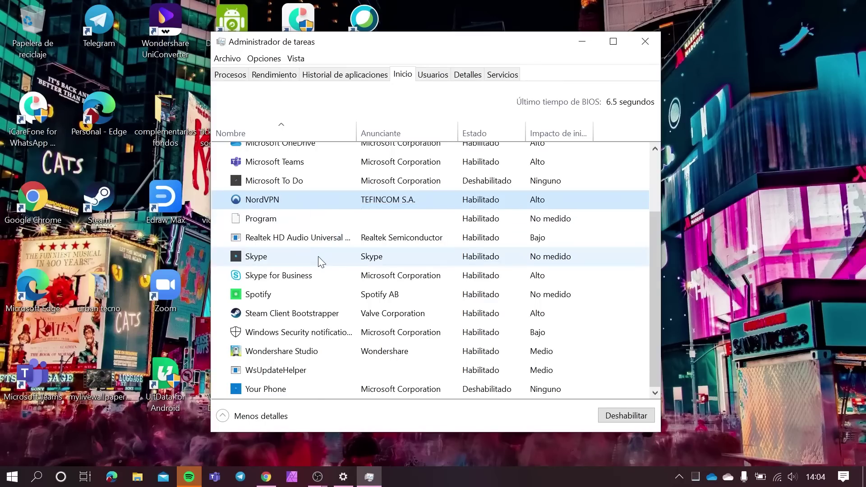
{"action": "right_click", "coordinate": [295, 356]}
{"action": "left_click", "coordinate": [334, 364]}
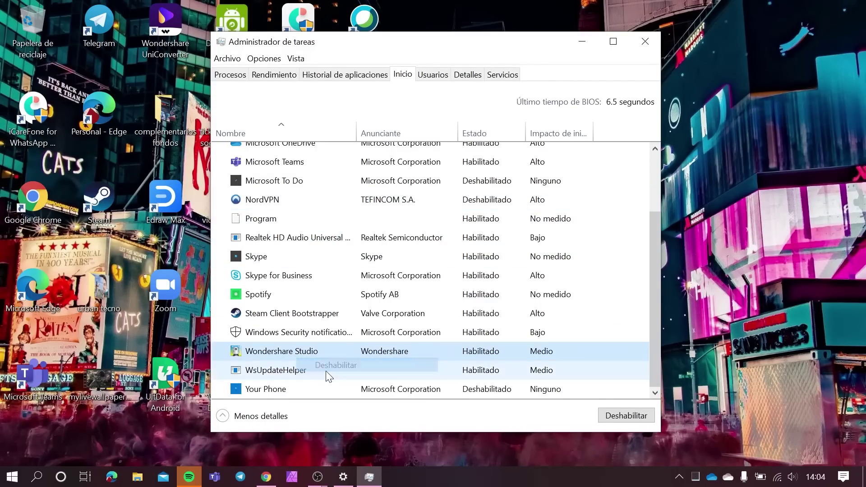
Step: Disable Steam Client Bootstrapper and Skype for Business in the startup programs
{"action": "right_click", "coordinate": [303, 312]}
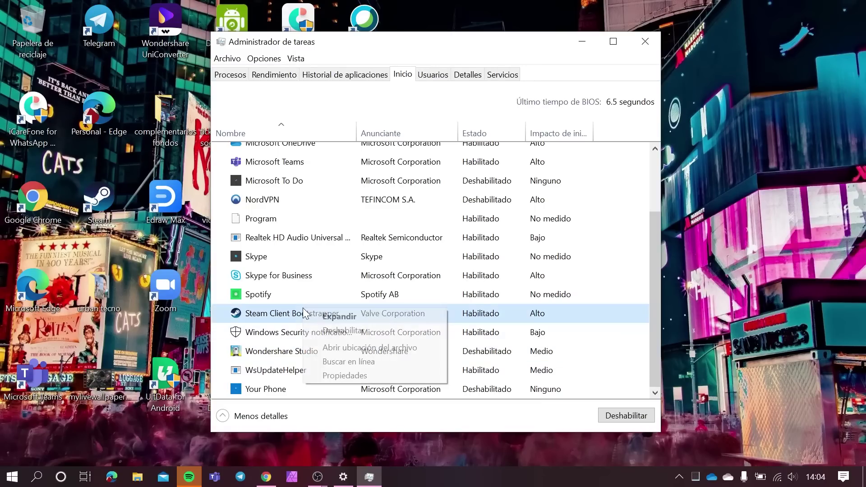
{"action": "left_click", "coordinate": [334, 330]}
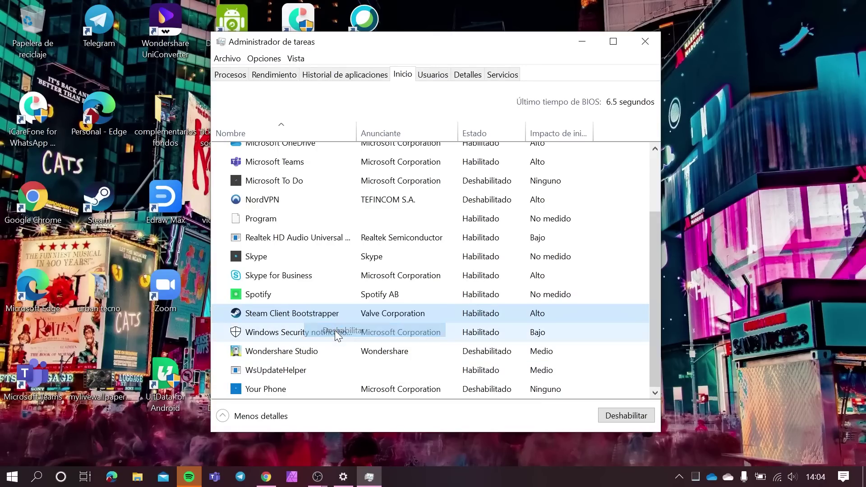
{"action": "right_click", "coordinate": [326, 276]}
{"action": "left_click", "coordinate": [335, 298]}
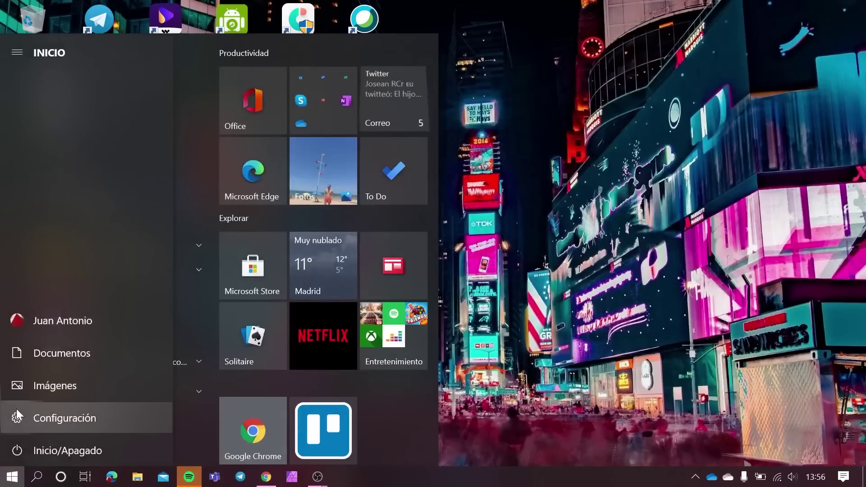
Step: Switch to Windows Settings and open the advanced system configuration from the system's Acerca de page
{"action": "left_click", "coordinate": [16, 411]}
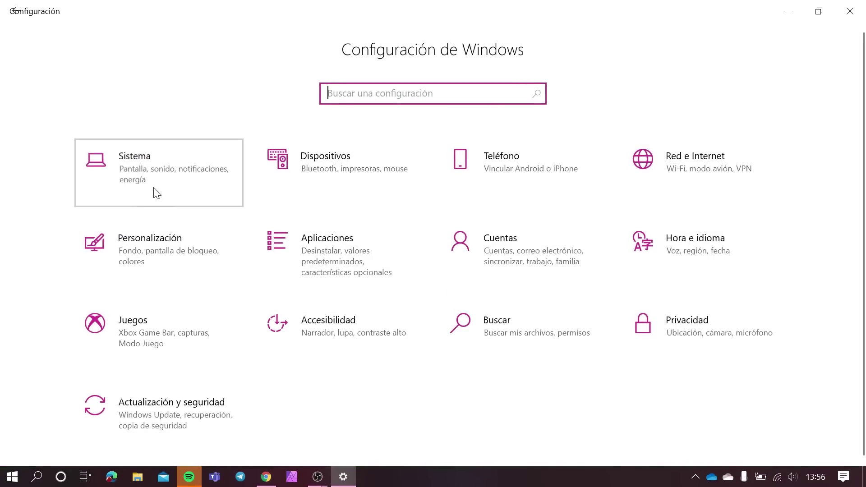
{"action": "left_click", "coordinate": [154, 192]}
{"action": "scroll", "coordinate": [57, 397], "scroll_direction": "down", "scroll_amount": 5}
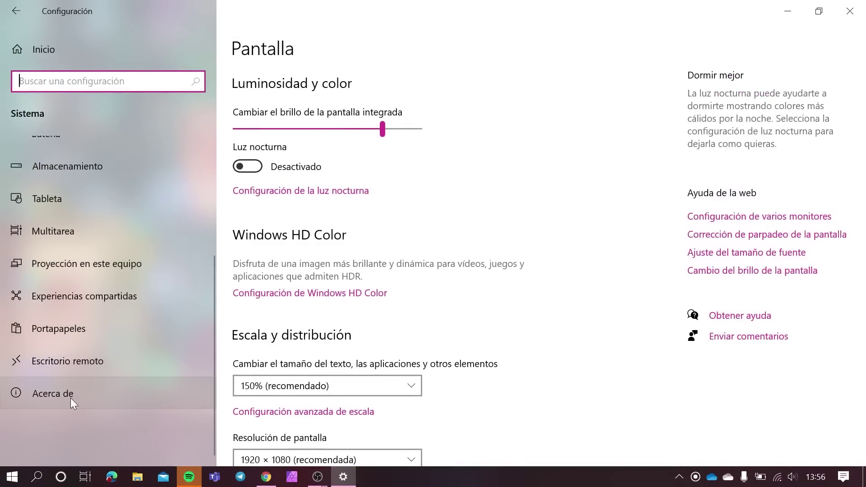
{"action": "left_click", "coordinate": [71, 397]}
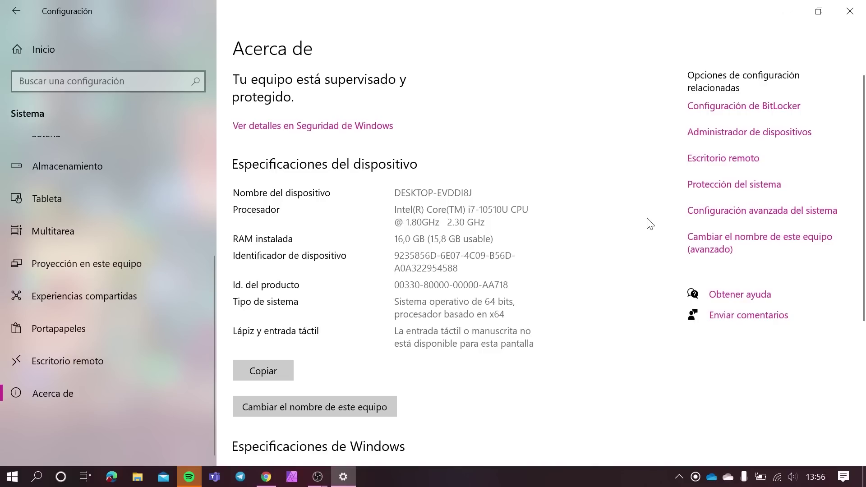
{"action": "left_click", "coordinate": [727, 211]}
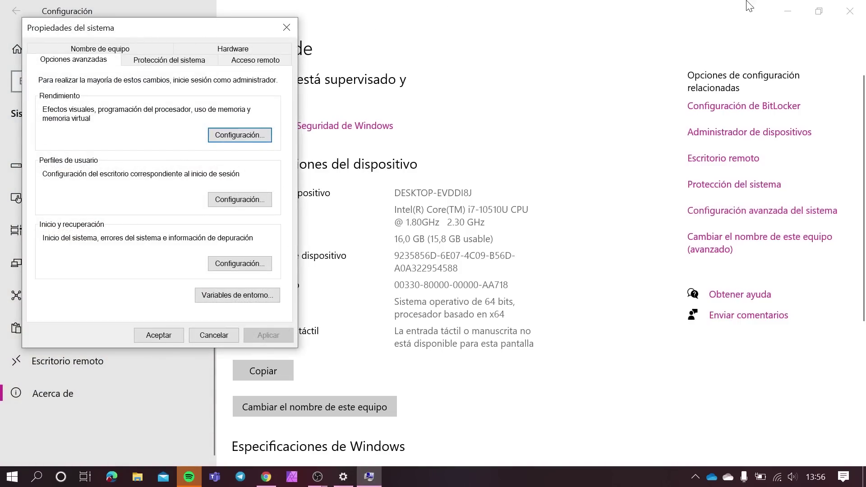
Step: Minimize Settings, center the system properties dialog and open the virtual memory settings from the performance options
{"action": "left_click", "coordinate": [788, 11]}
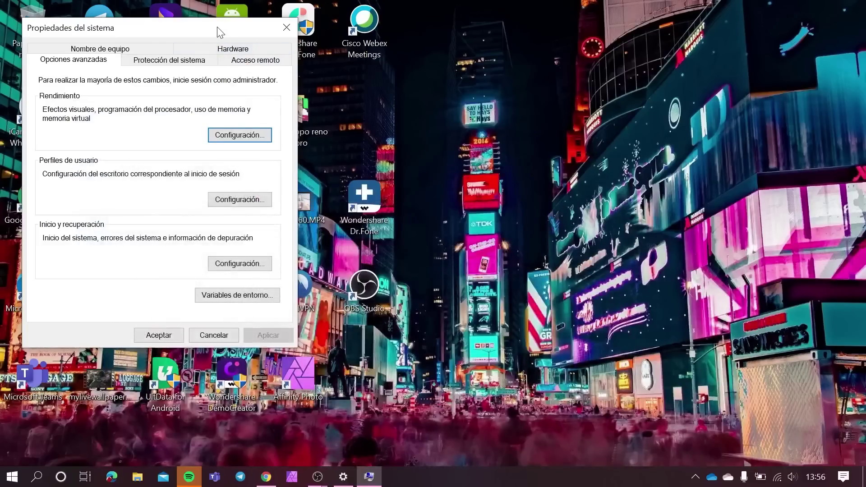
{"action": "left_click_drag", "start_coordinate": [220, 33], "coordinate": [474, 83]}
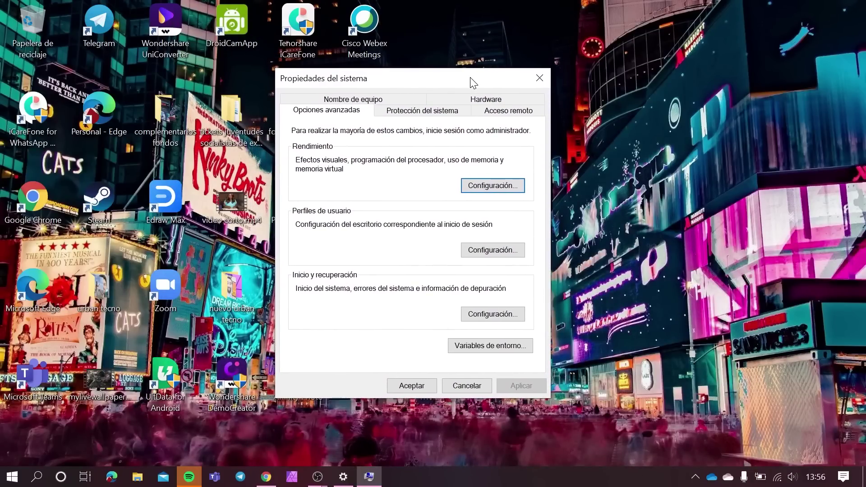
{"action": "left_click", "coordinate": [471, 185]}
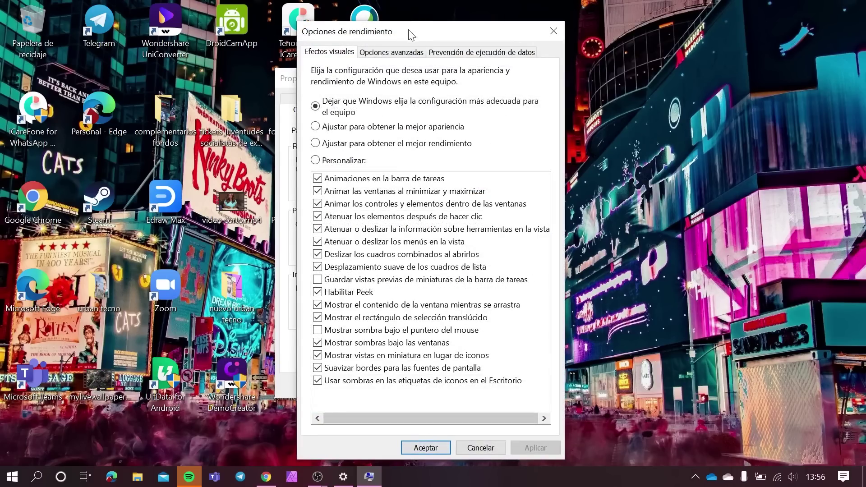
{"action": "left_click", "coordinate": [403, 52]}
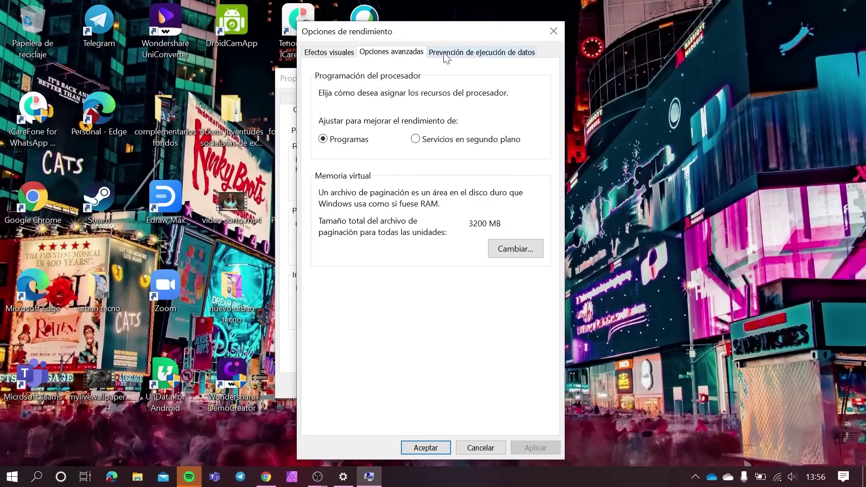
{"action": "left_click", "coordinate": [505, 252]}
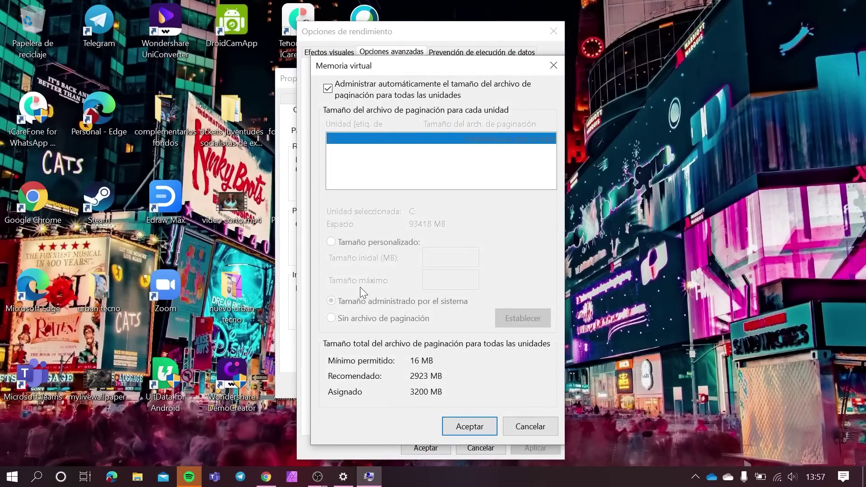
Step: Turn off automatic paging file management and give drive C: a custom size of 3000 MB initial and 3000 MB maximum
{"action": "left_click", "coordinate": [332, 93]}
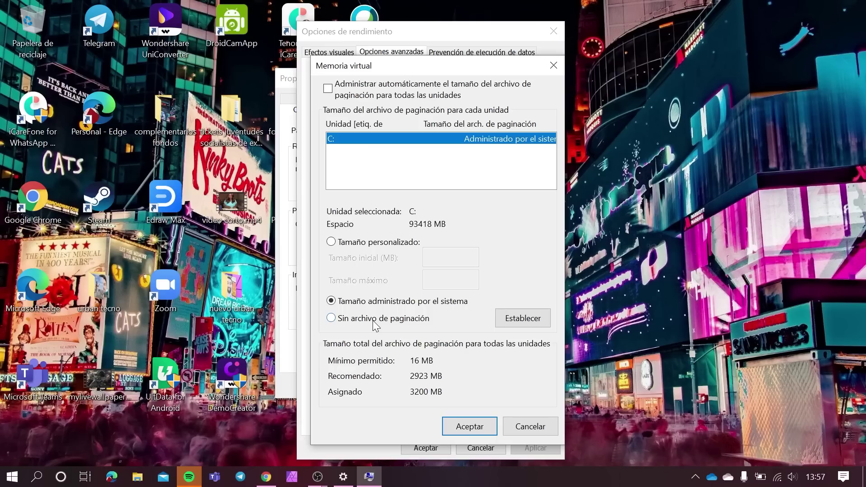
{"action": "left_click", "coordinate": [339, 243]}
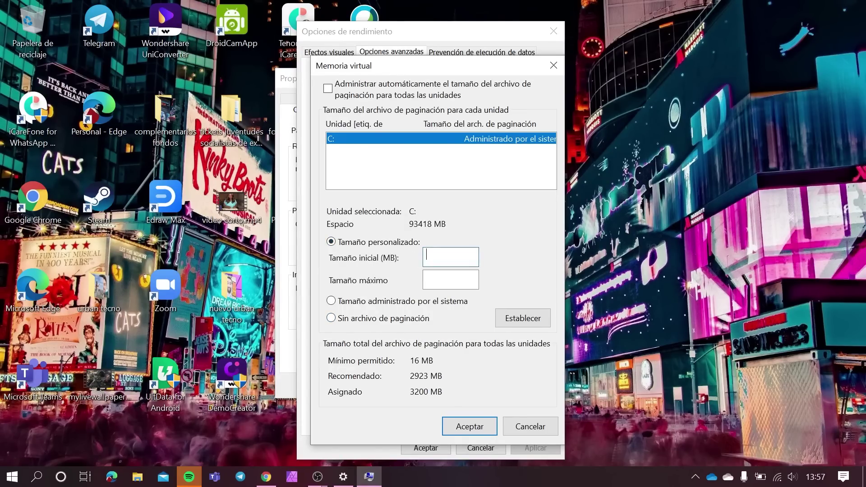
{"action": "type", "text": "3000"}
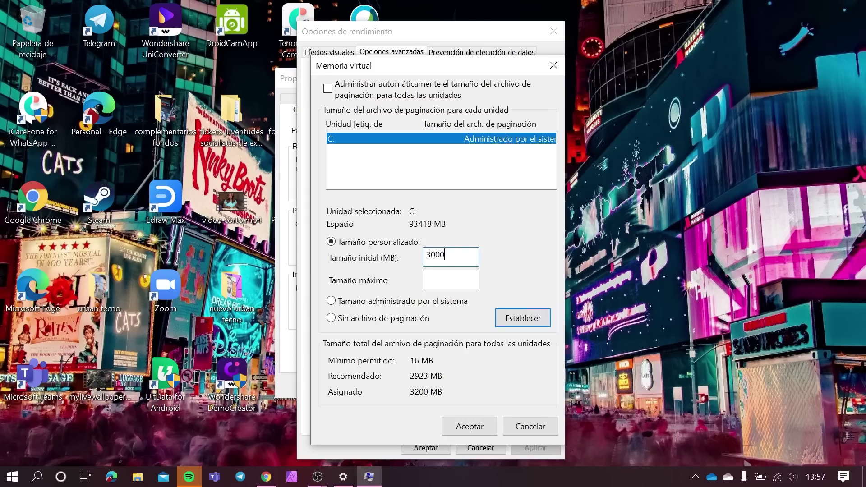
{"action": "key", "text": "Tab"}
{"action": "type", "text": "3000"}
{"action": "left_click", "coordinate": [528, 313]}
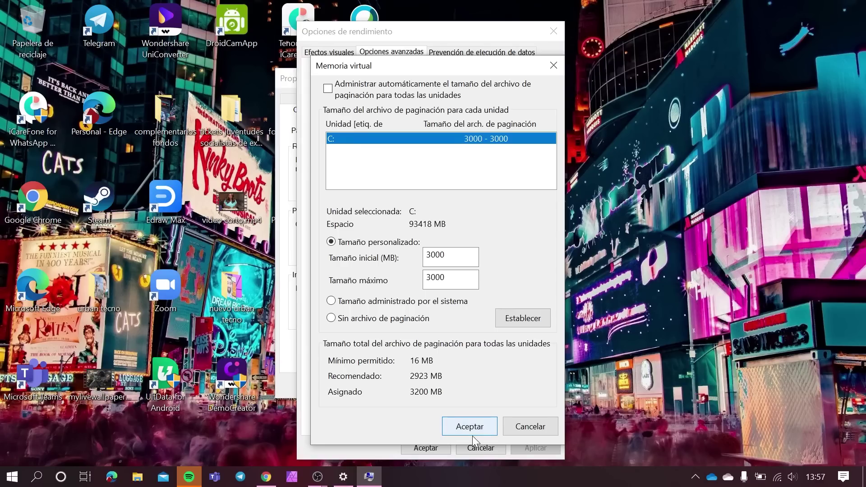
{"action": "left_click", "coordinate": [473, 422]}
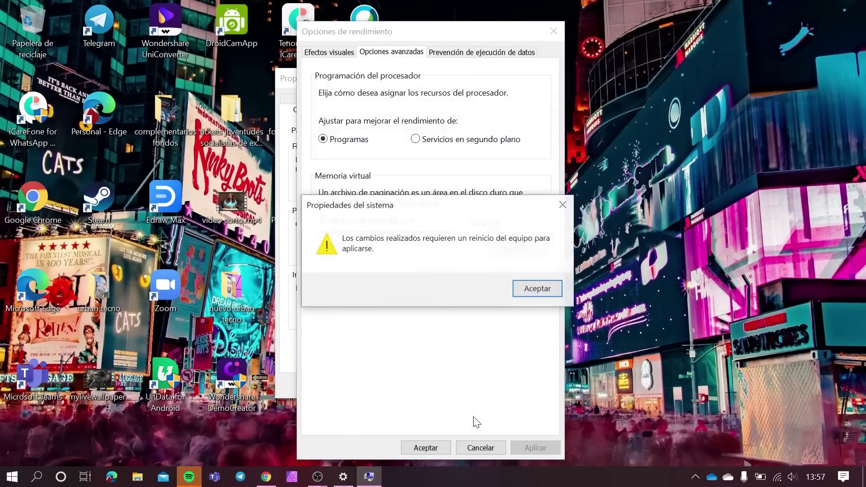
{"action": "left_click", "coordinate": [538, 285]}
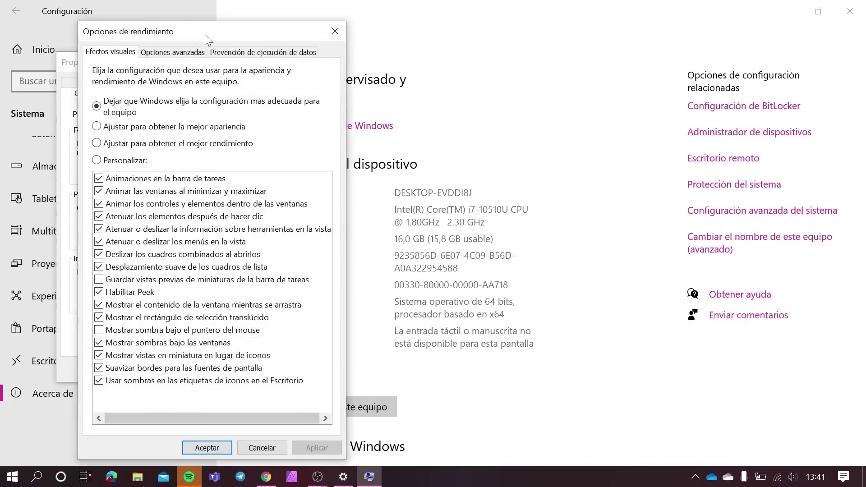
Step: Review the visual effects, advanced and data execution prevention settings in the performance options, closing the dialog when done
{"action": "left_click", "coordinate": [191, 53]}
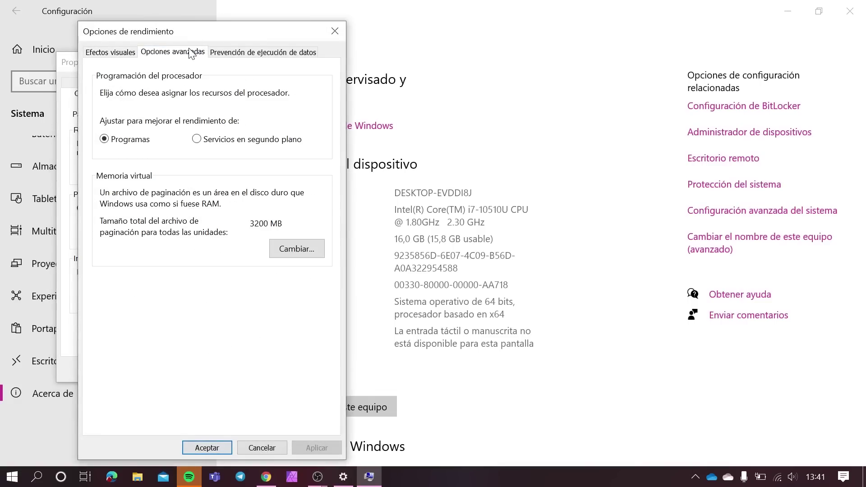
{"action": "left_click", "coordinate": [250, 56]}
{"action": "left_click", "coordinate": [162, 53]}
{"action": "left_click", "coordinate": [116, 56]}
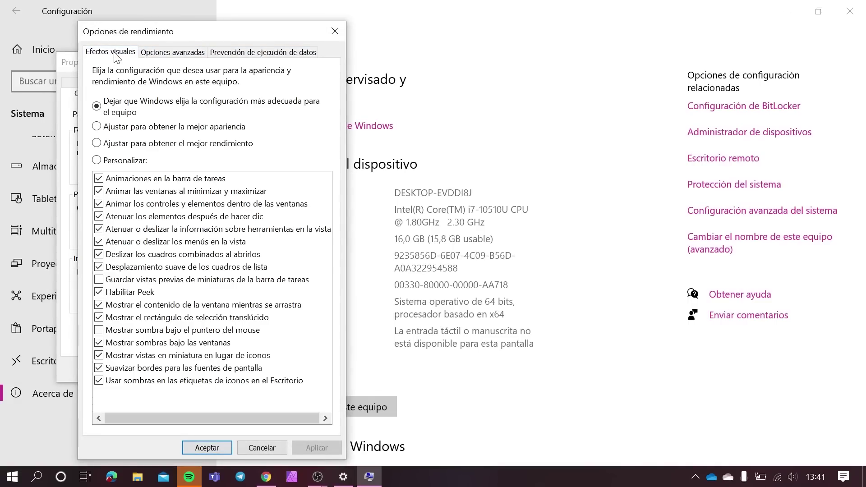
{"action": "left_click", "coordinate": [149, 53]}
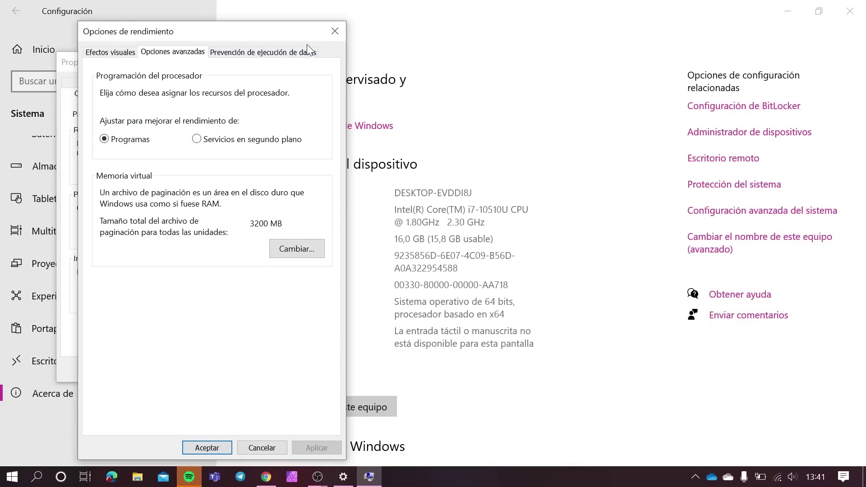
{"action": "left_click", "coordinate": [334, 30]}
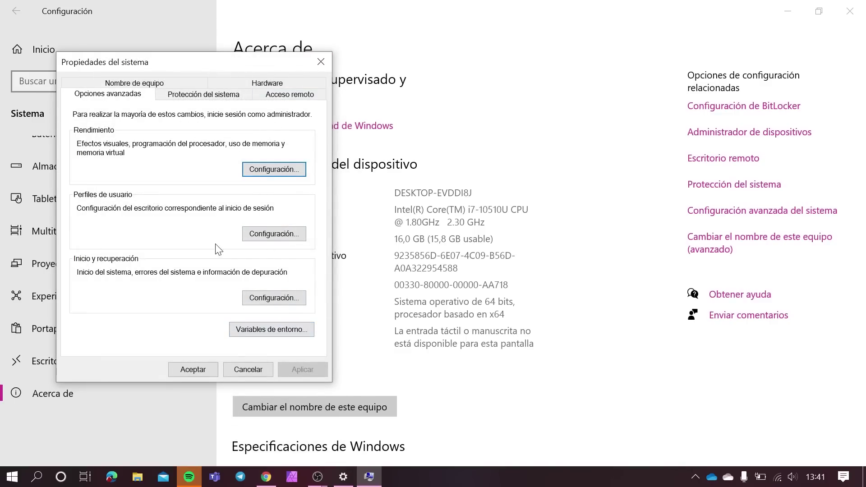
Step: Look through the system protection, remote access, hardware and computer name sections of the system properties
{"action": "left_click", "coordinate": [204, 94]}
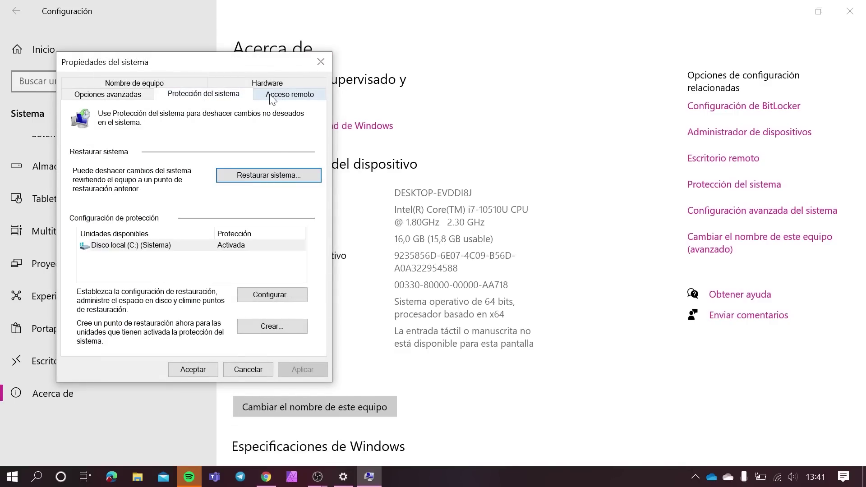
{"action": "left_click", "coordinate": [297, 97]}
{"action": "left_click", "coordinate": [263, 83]}
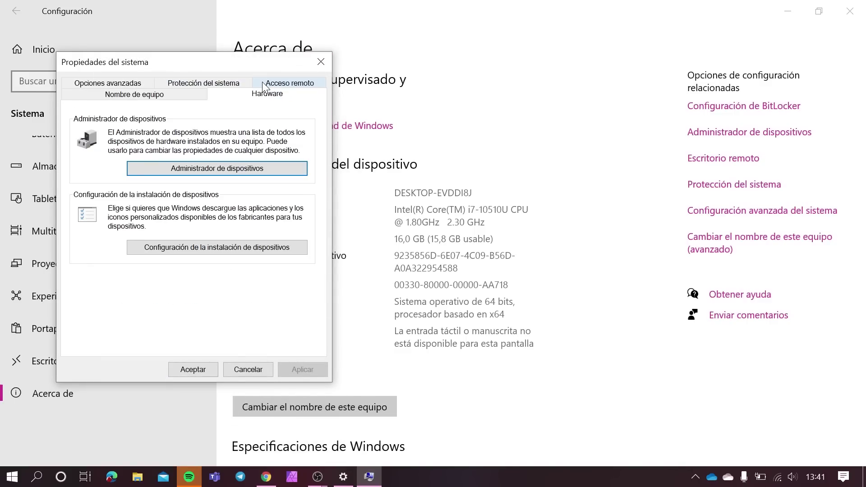
{"action": "left_click", "coordinate": [133, 84]}
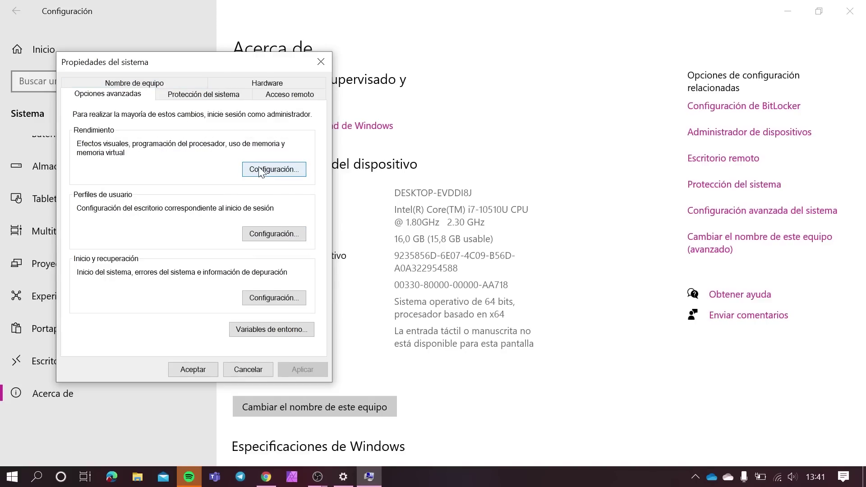
Step: Reopen the performance options from the advanced system properties and choose the visual effects preset for best performance
{"action": "left_click", "coordinate": [213, 95]}
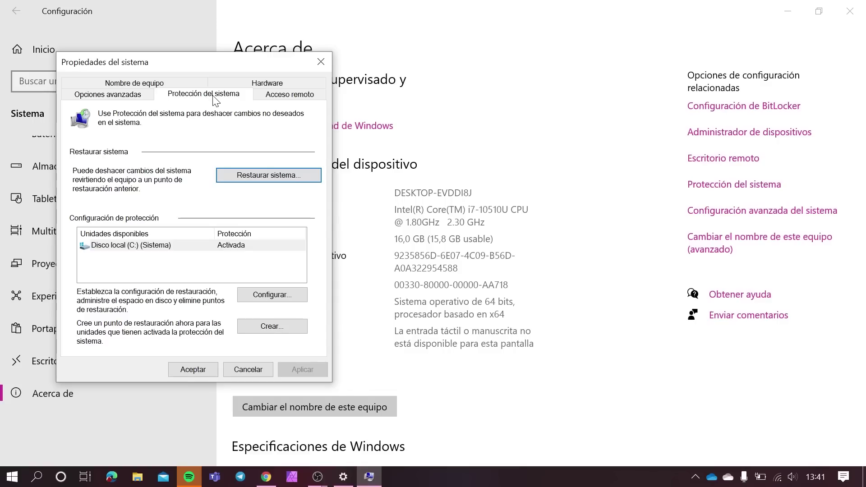
{"action": "left_click", "coordinate": [150, 95]}
{"action": "left_click", "coordinate": [274, 169]}
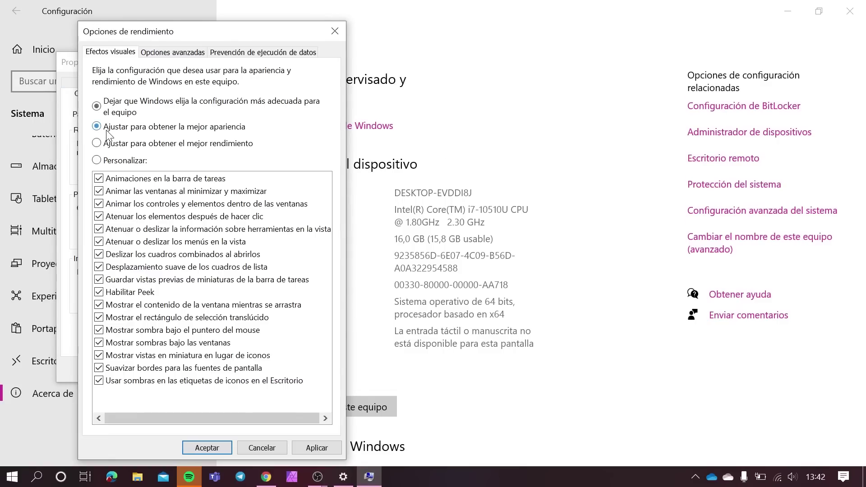
{"action": "left_click", "coordinate": [107, 143]}
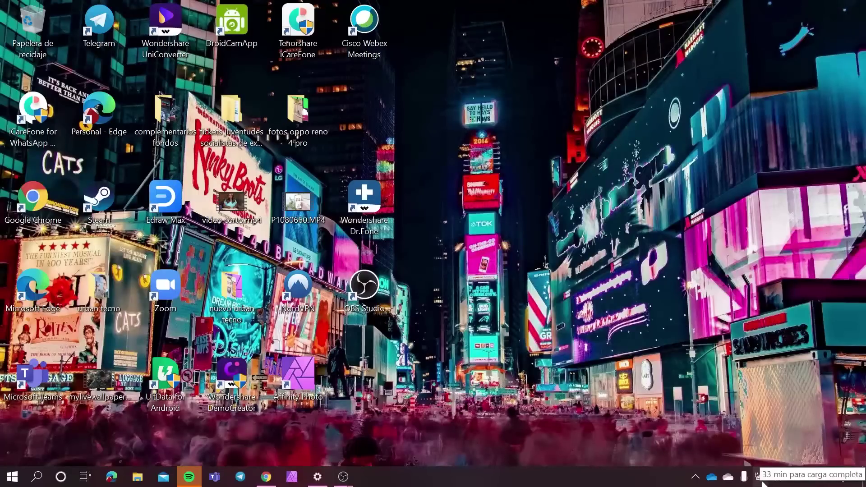
Step: Try the battery's power mode at both extremes and leave it on Máximo rendimiento
{"action": "left_click", "coordinate": [761, 480]}
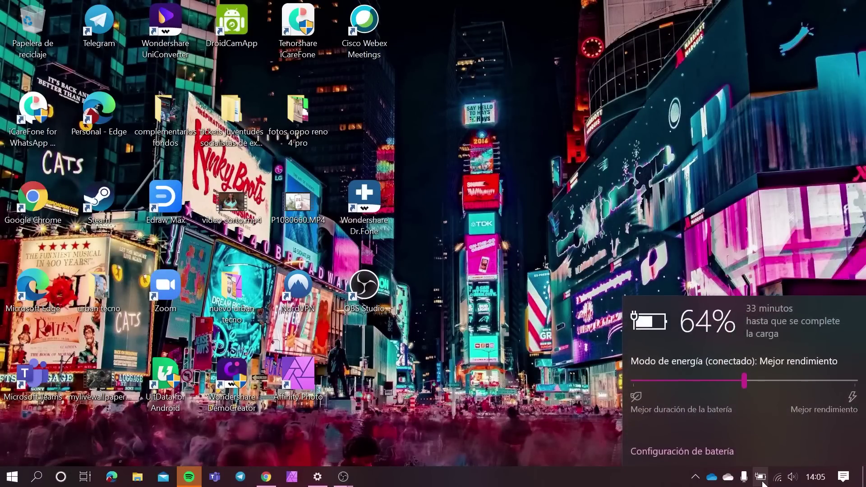
{"action": "left_click_drag", "start_coordinate": [746, 384], "coordinate": [832, 382]}
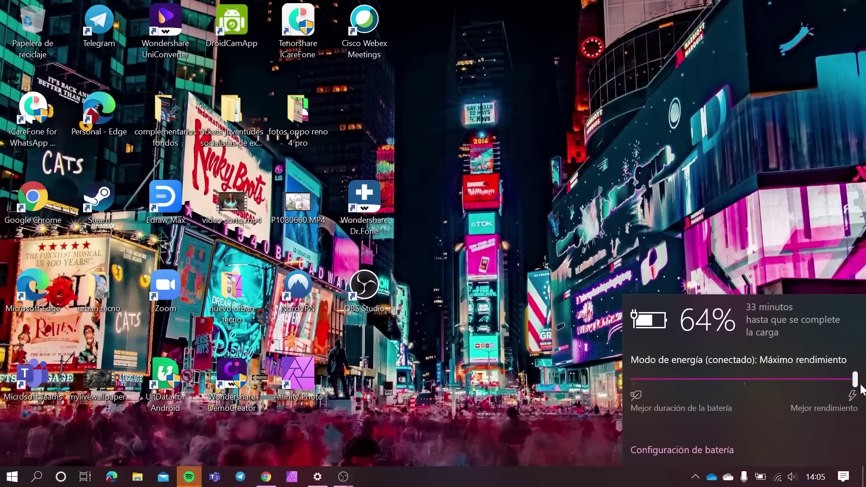
{"action": "left_click_drag", "start_coordinate": [791, 384], "coordinate": [686, 382]}
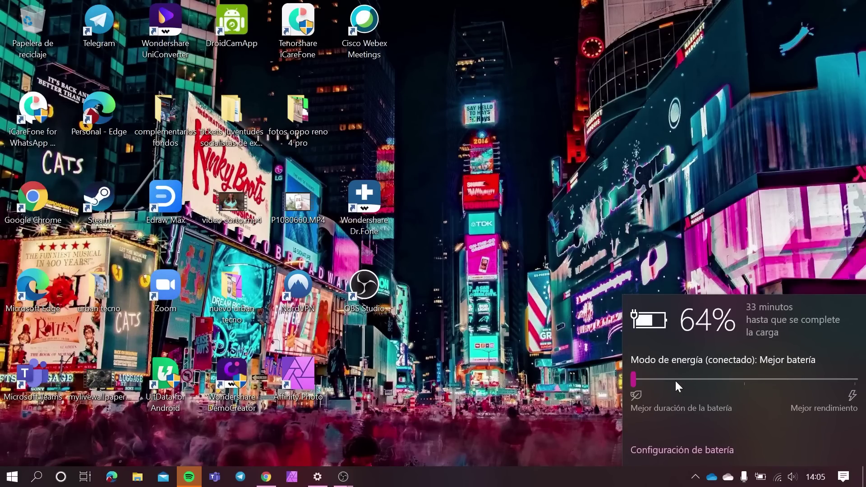
{"action": "left_click_drag", "start_coordinate": [644, 380], "coordinate": [855, 383]}
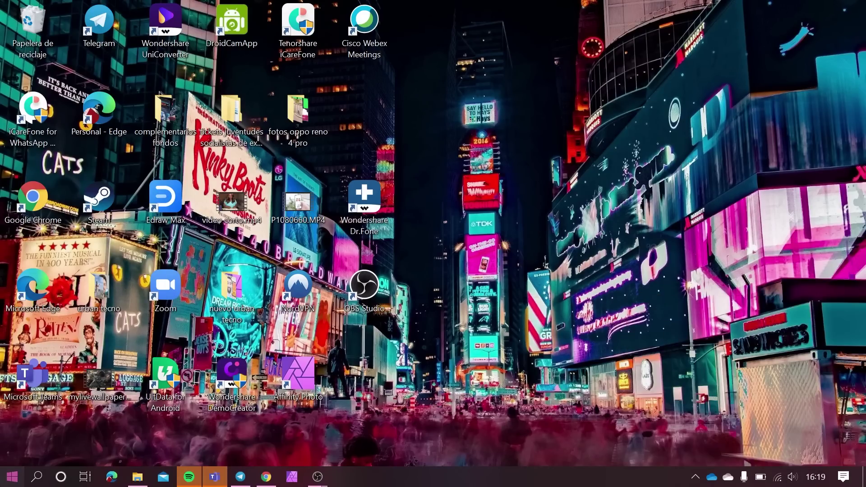
Step: Enable tips, tricks and recommendations in the system's notification settings and close Windows Settings
{"action": "left_click", "coordinate": [12, 477]}
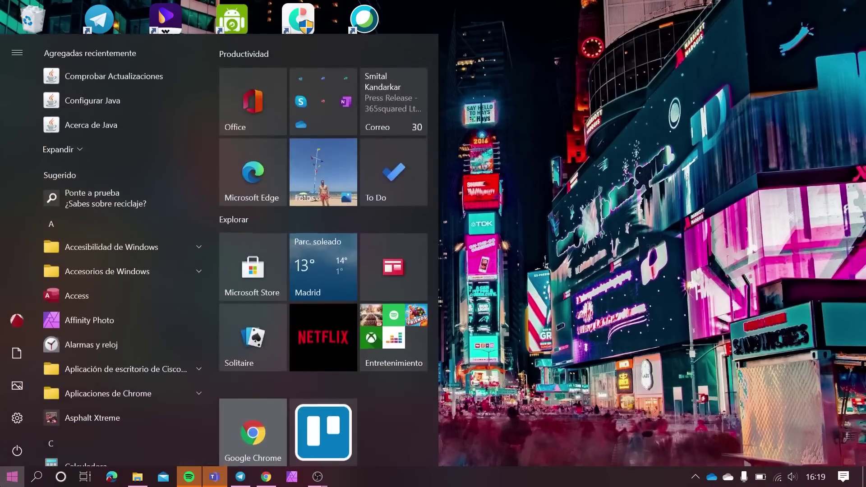
{"action": "left_click", "coordinate": [14, 428]}
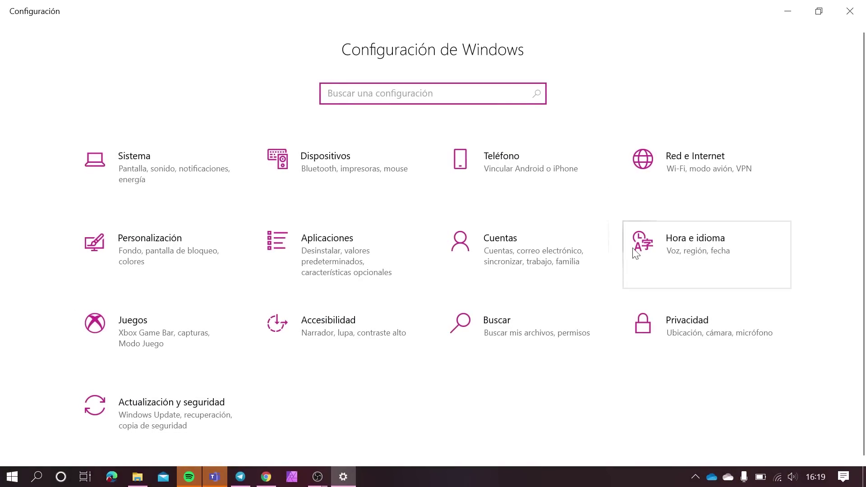
{"action": "left_click", "coordinate": [162, 170]}
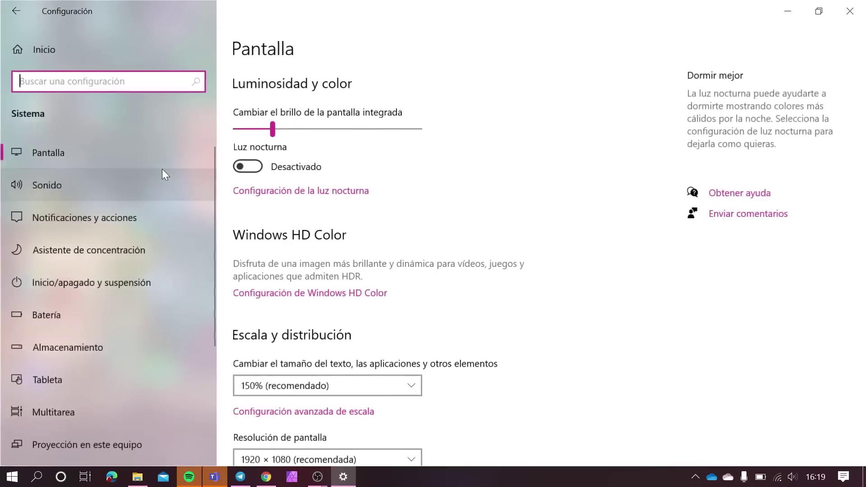
{"action": "left_click", "coordinate": [103, 221]}
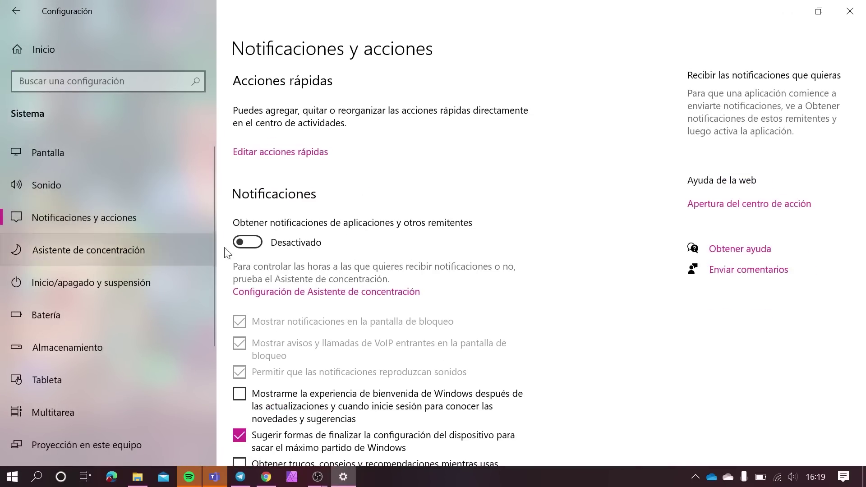
{"action": "scroll", "coordinate": [330, 258], "scroll_direction": "down", "scroll_amount": 3}
{"action": "scroll", "coordinate": [331, 258], "scroll_direction": "down", "scroll_amount": 3}
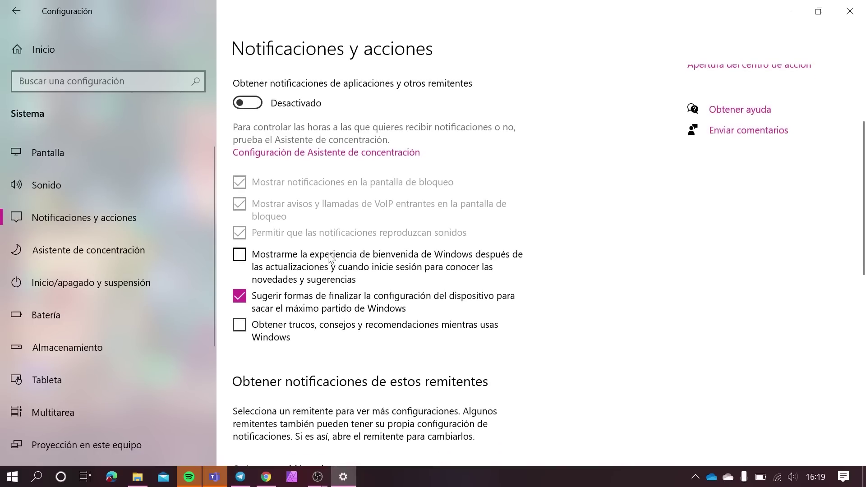
{"action": "scroll", "coordinate": [329, 258], "scroll_direction": "down", "scroll_amount": 3}
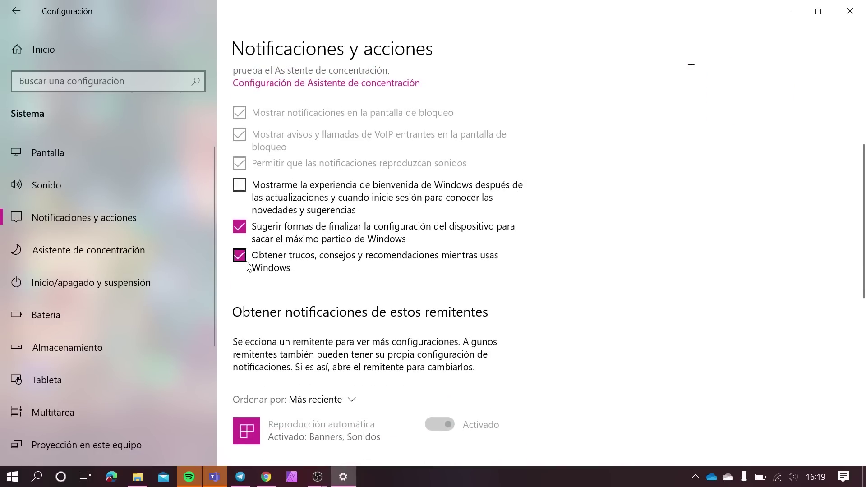
{"action": "left_click", "coordinate": [246, 263]}
{"action": "left_click", "coordinate": [247, 263]}
{"action": "left_click", "coordinate": [849, 11]}
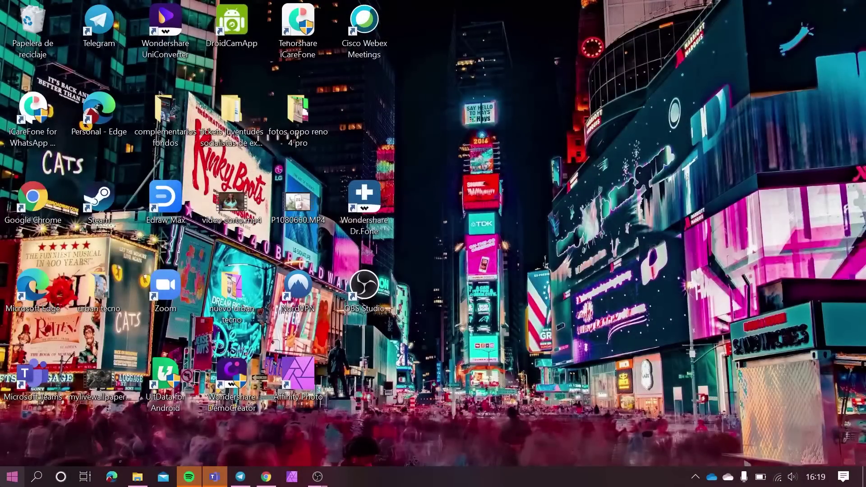
Step: Reopen the system's Notificaciones y acciones settings and switch notifications from apps and other senders on and back off
{"action": "left_click", "coordinate": [12, 477]}
{"action": "left_click", "coordinate": [17, 418]}
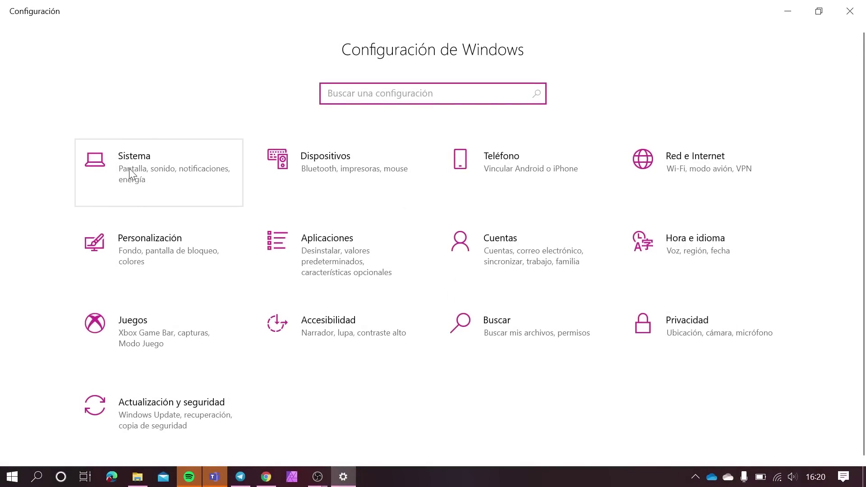
{"action": "left_click", "coordinate": [129, 168]}
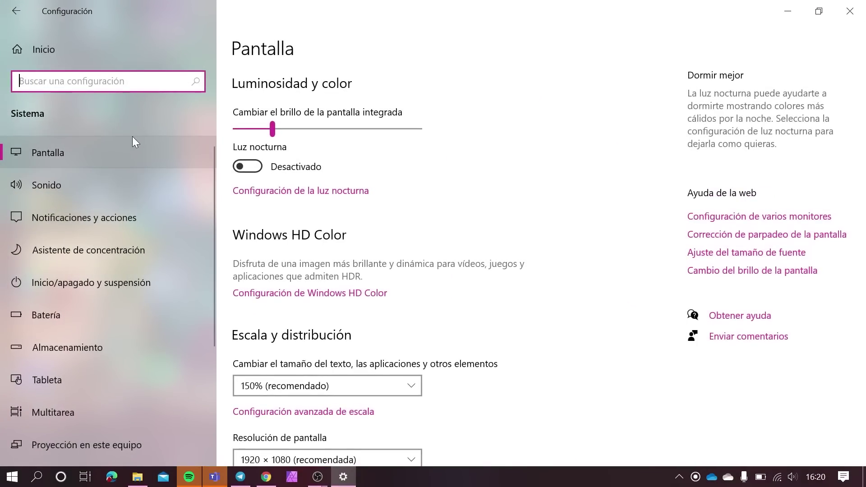
{"action": "left_click", "coordinate": [107, 217]}
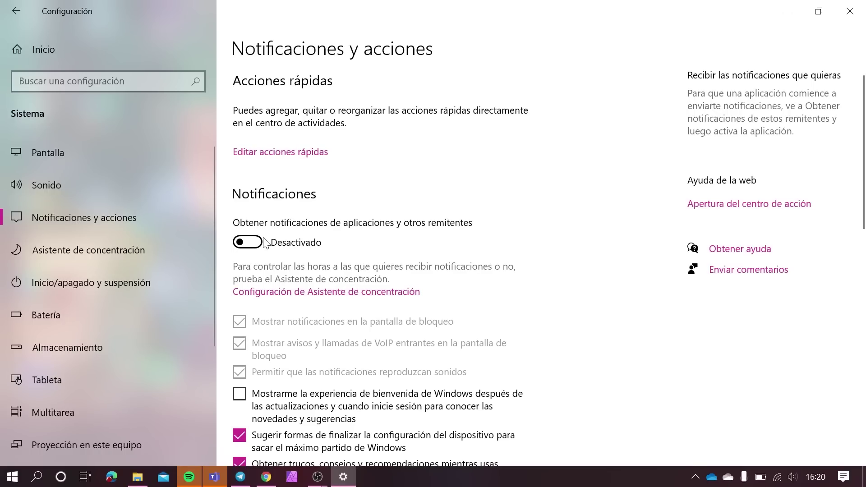
{"action": "left_click", "coordinate": [245, 245]}
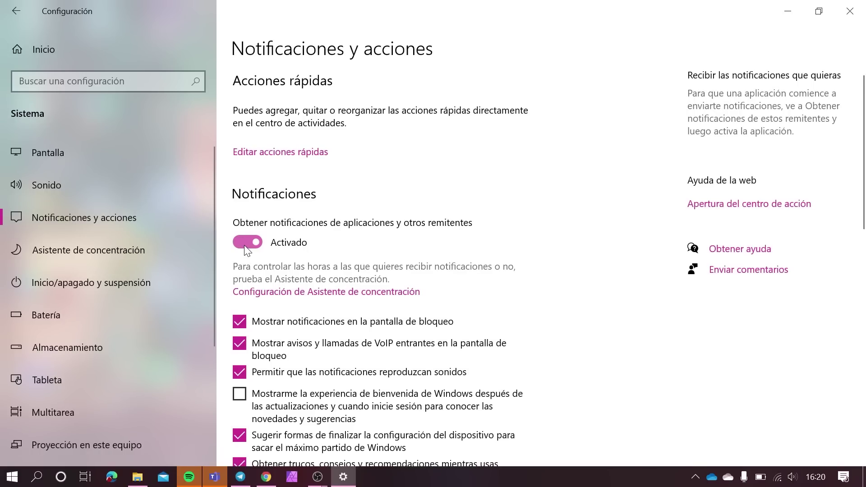
{"action": "left_click", "coordinate": [245, 245]}
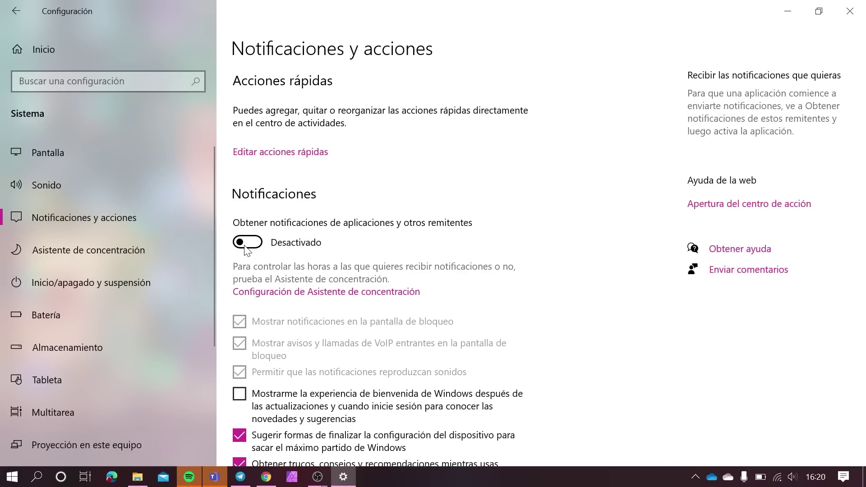
Step: Turn off the suggestions for finishing device setup and the tips, tricks and recommendations while using Windows
{"action": "scroll", "coordinate": [244, 249], "scroll_direction": "down", "scroll_amount": 3}
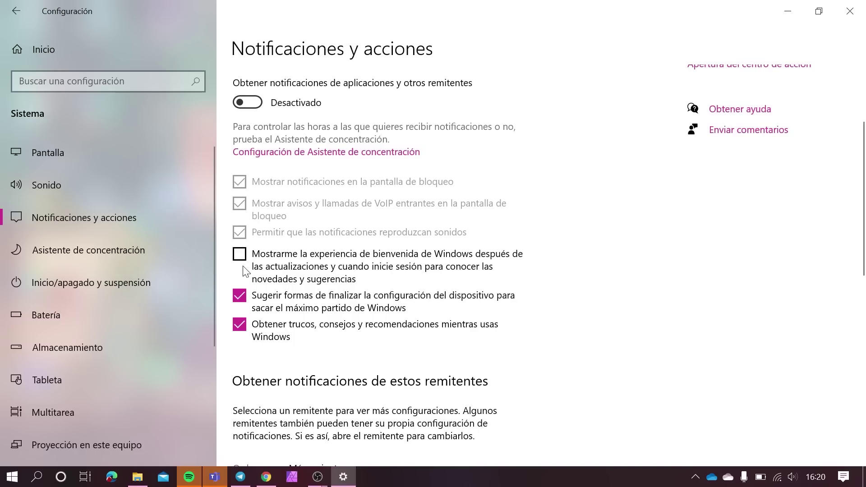
{"action": "left_click", "coordinate": [243, 297]}
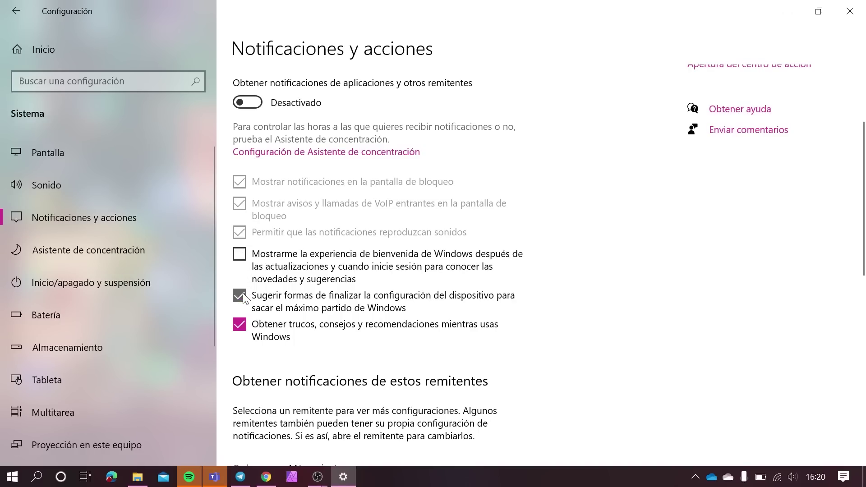
{"action": "left_click", "coordinate": [242, 326]}
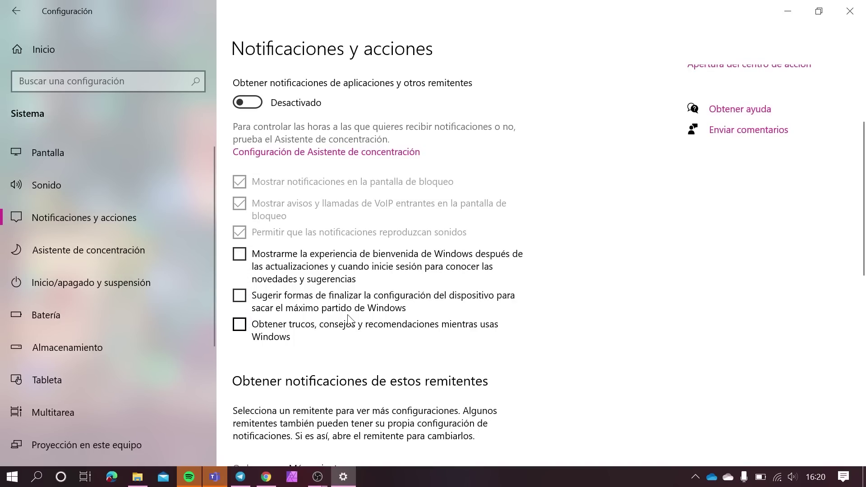
{"action": "scroll", "coordinate": [352, 322], "scroll_direction": "down", "scroll_amount": 5}
{"action": "scroll", "coordinate": [352, 322], "scroll_direction": "up", "scroll_amount": 8}
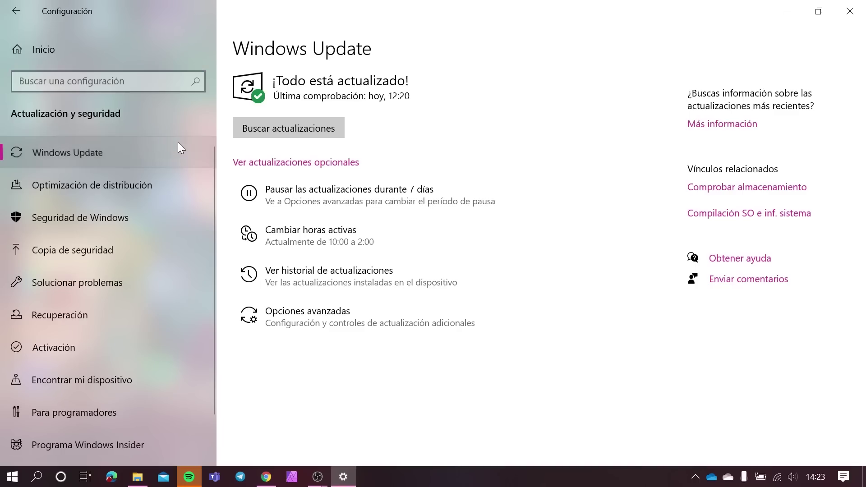
Step: Check for Windows updates before and after reviewing the advanced update options and the active hours settings
{"action": "left_click", "coordinate": [273, 128]}
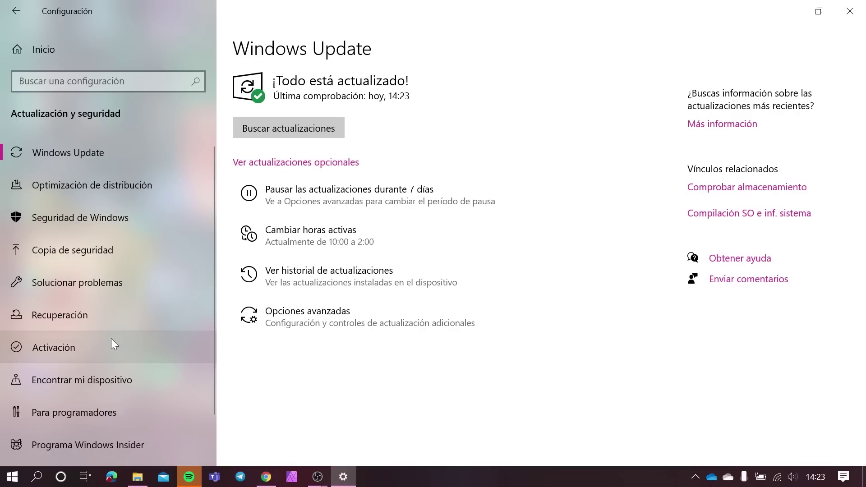
{"action": "left_click", "coordinate": [250, 318]}
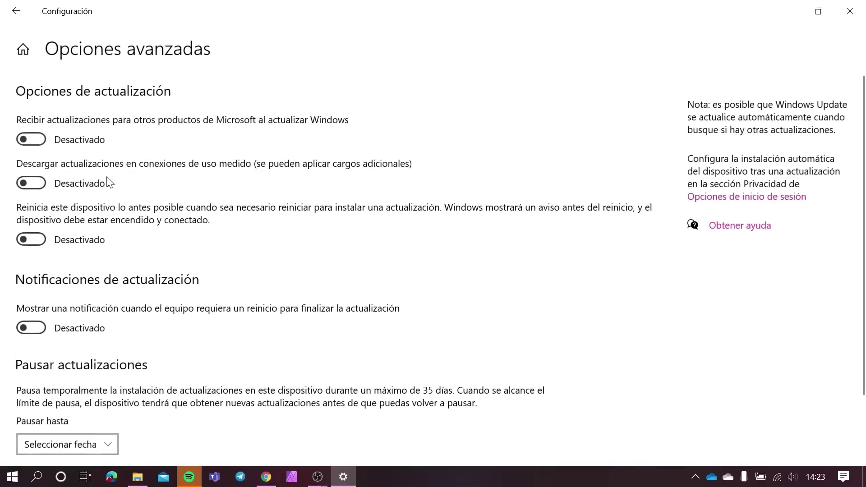
{"action": "key", "text": "alt+Left"}
{"action": "left_click", "coordinate": [388, 232]}
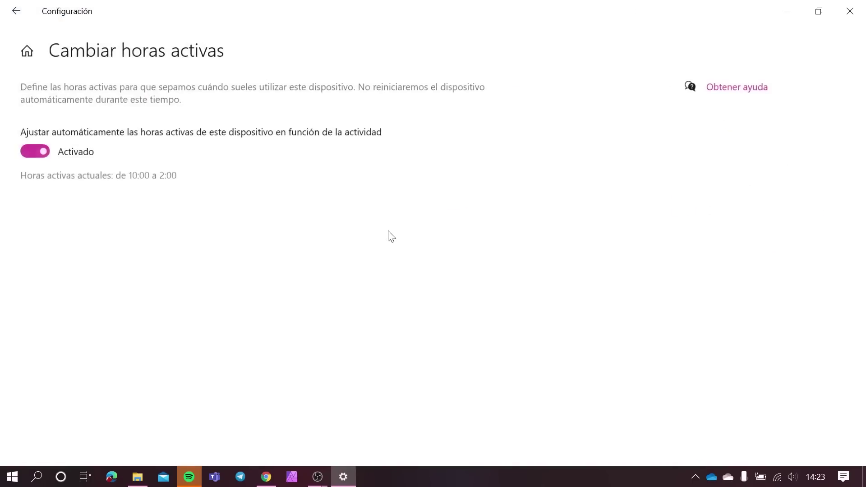
{"action": "left_click", "coordinate": [18, 13]}
{"action": "left_click", "coordinate": [316, 127]}
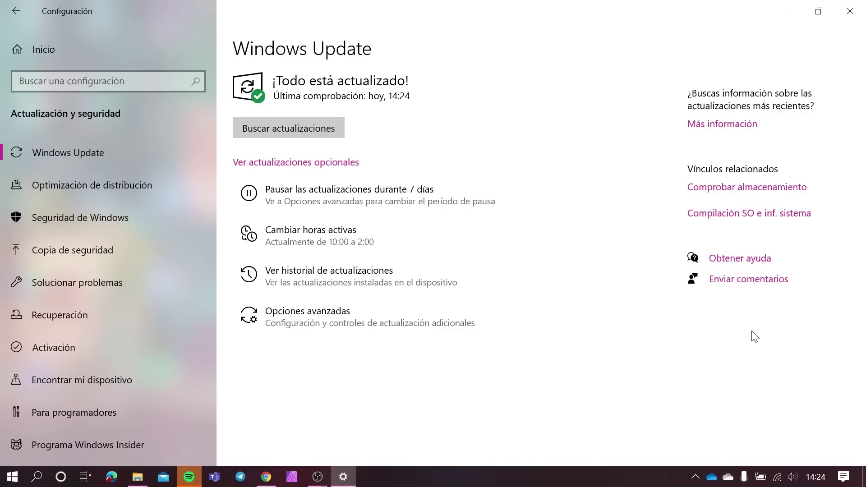
Step: Open the Programa Windows Insider page in the update and security settings
{"action": "scroll", "coordinate": [66, 329], "scroll_direction": "down", "scroll_amount": 2}
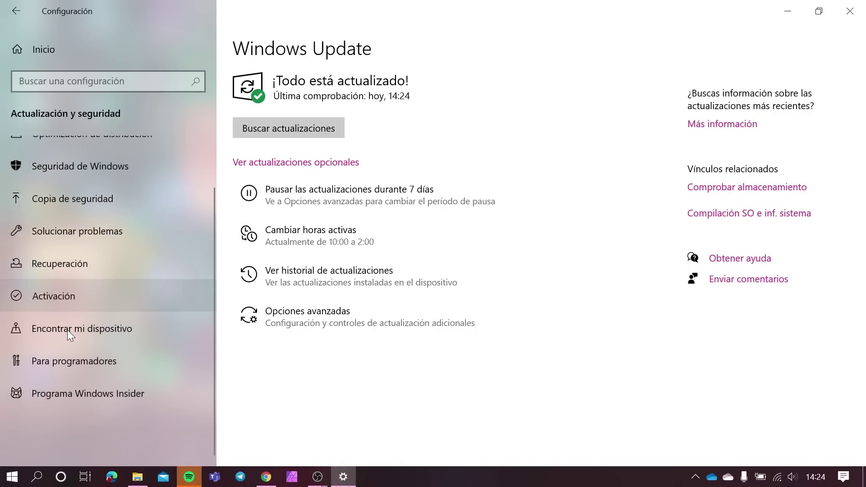
{"action": "left_click", "coordinate": [67, 394]}
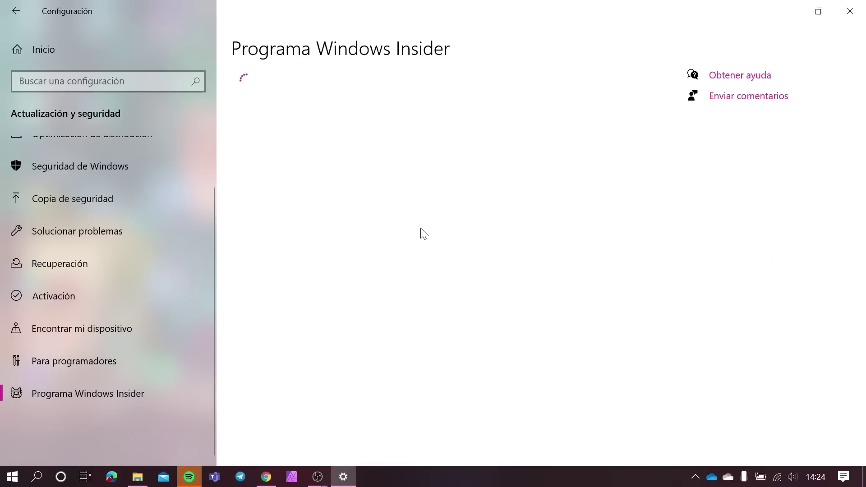